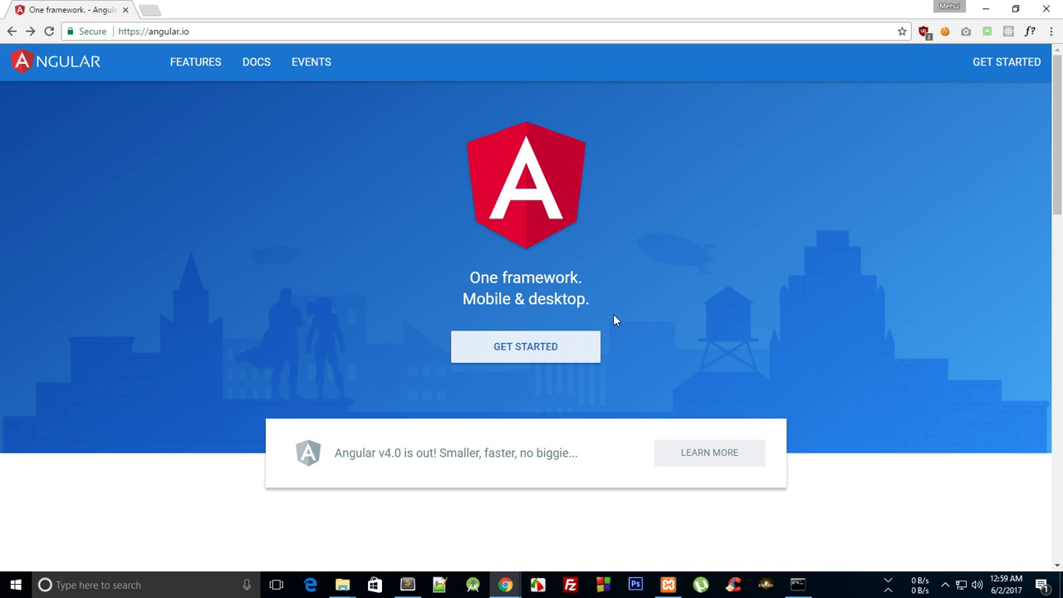
left_click(523, 350)
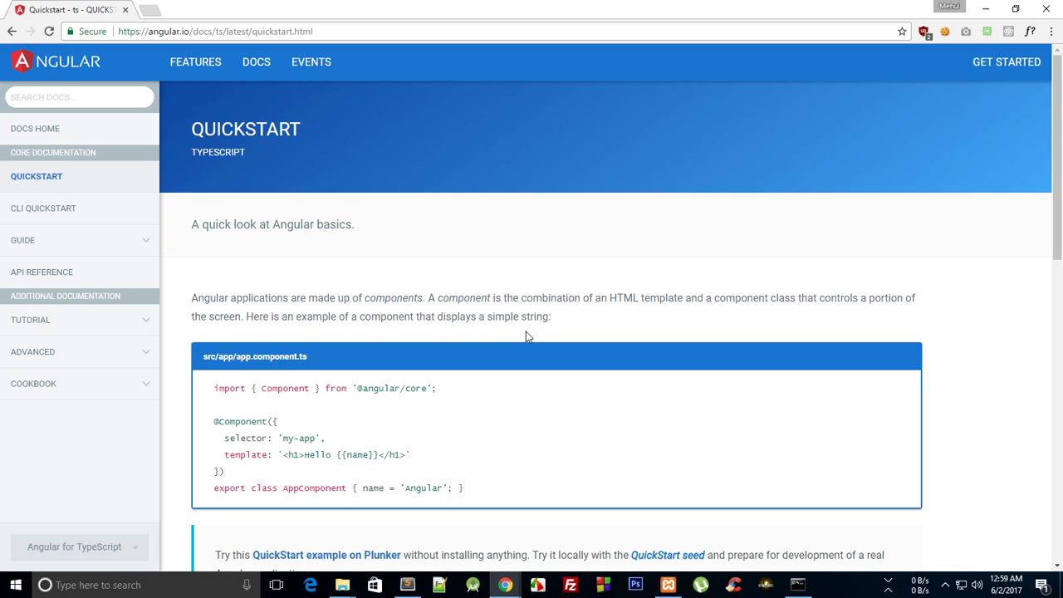
left_click(35, 213)
scroll(365, 347, "down", 3)
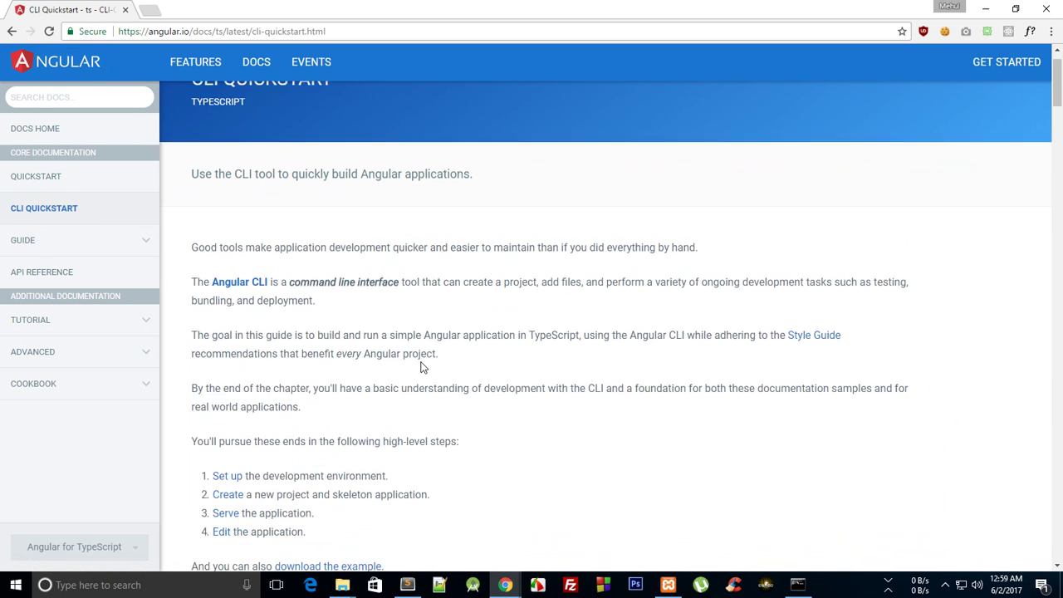
scroll(498, 266, "up", 2)
scroll(524, 222, "down", 5)
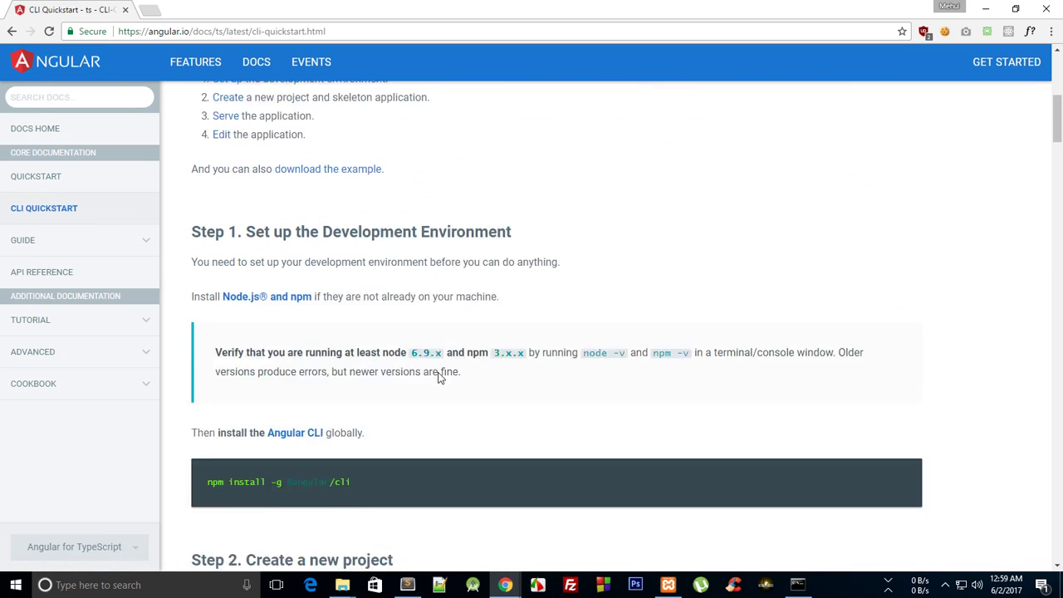
left_click_drag(378, 332, 190, 332)
left_click(297, 379)
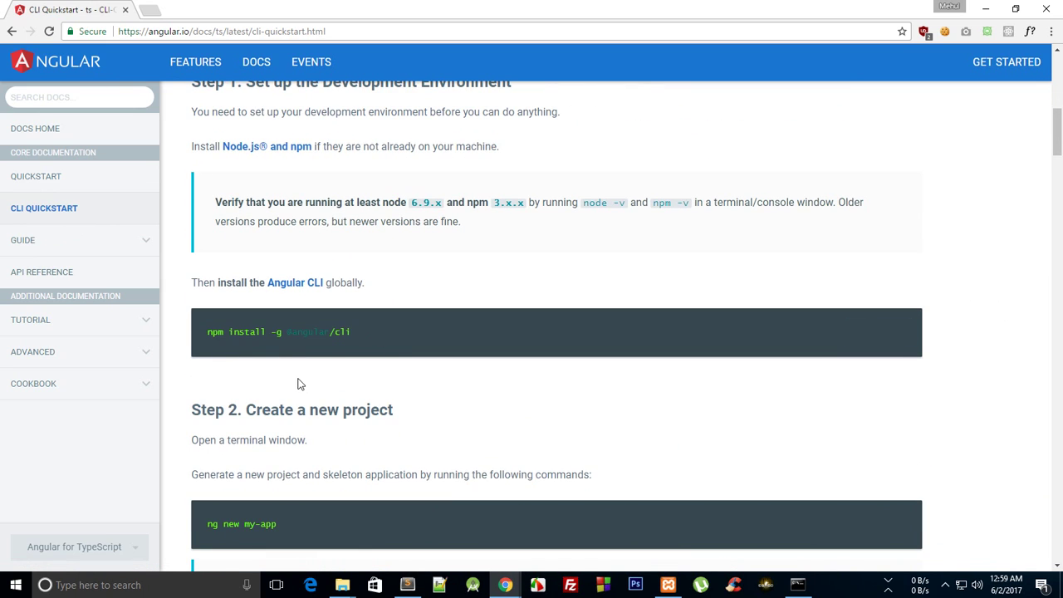
mouse_move(208, 332)
left_mouse_down()
mouse_move(224, 333)
mouse_move(205, 333)
left_mouse_up()
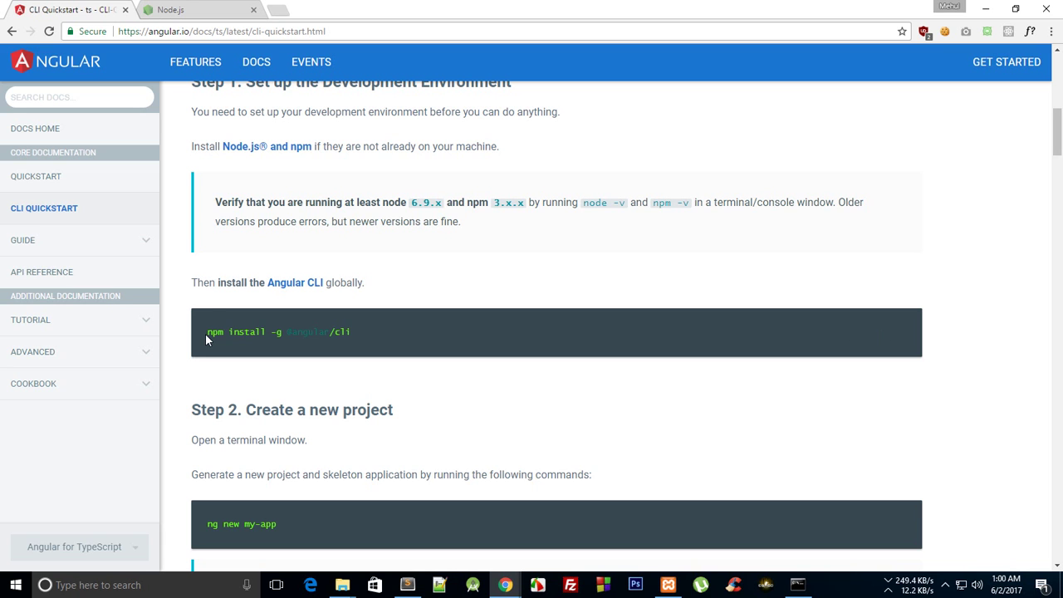
- Look over the Node.js download page in the other browser tab
left_click(170, 10)
left_click(166, 33)
left_click(190, 33)
scroll(190, 240, "down", 2)
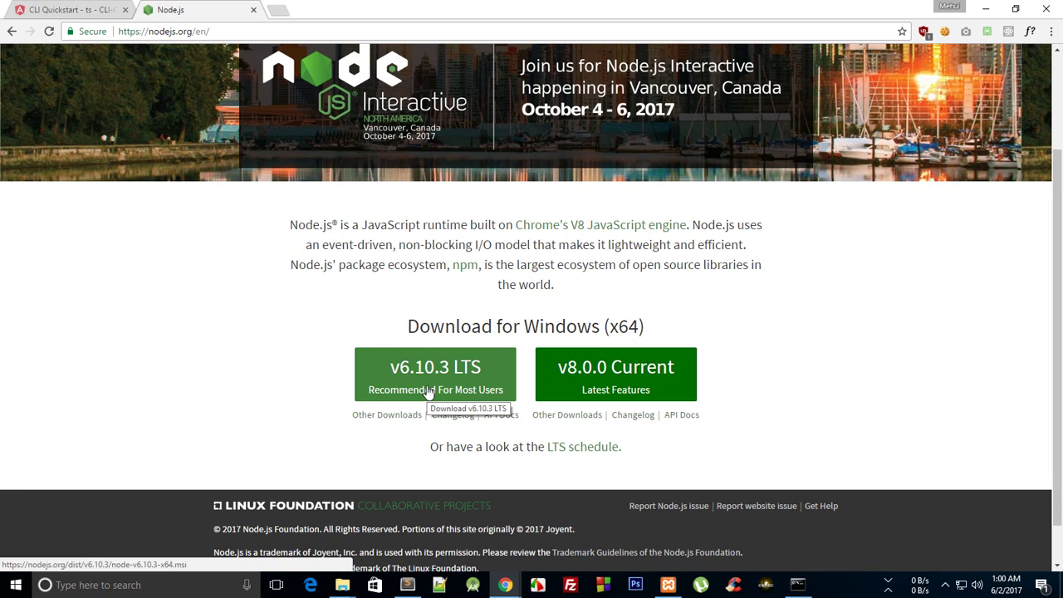
- Back in the Quickstart, highlight the Node 6.9.x and npm 3.x.x version requirements
left_click(76, 9)
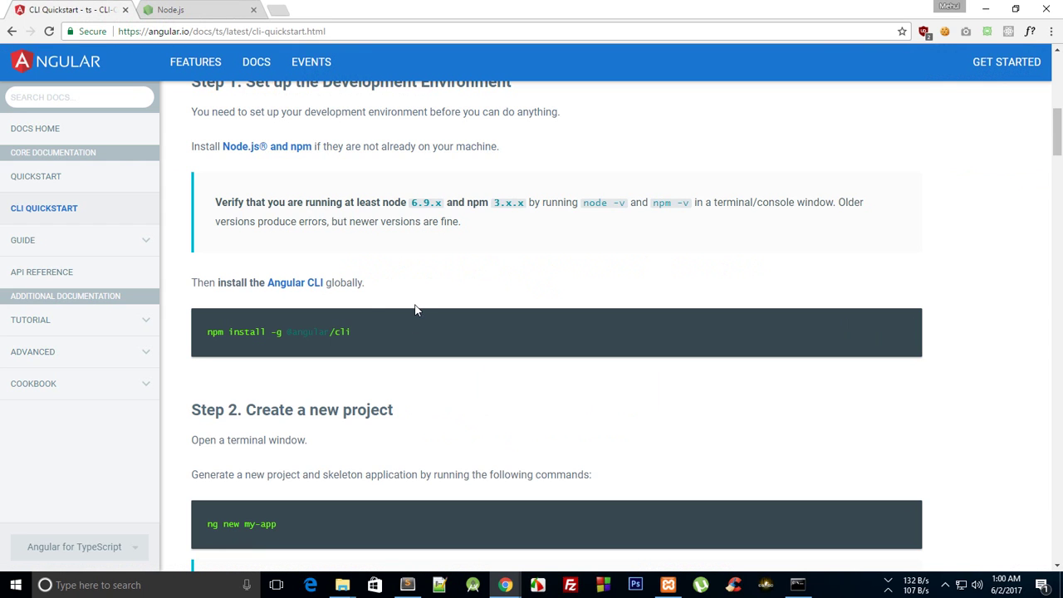
left_click_drag(219, 206, 414, 209)
left_click(462, 220)
left_click(440, 268)
scroll(466, 264, "up", 1)
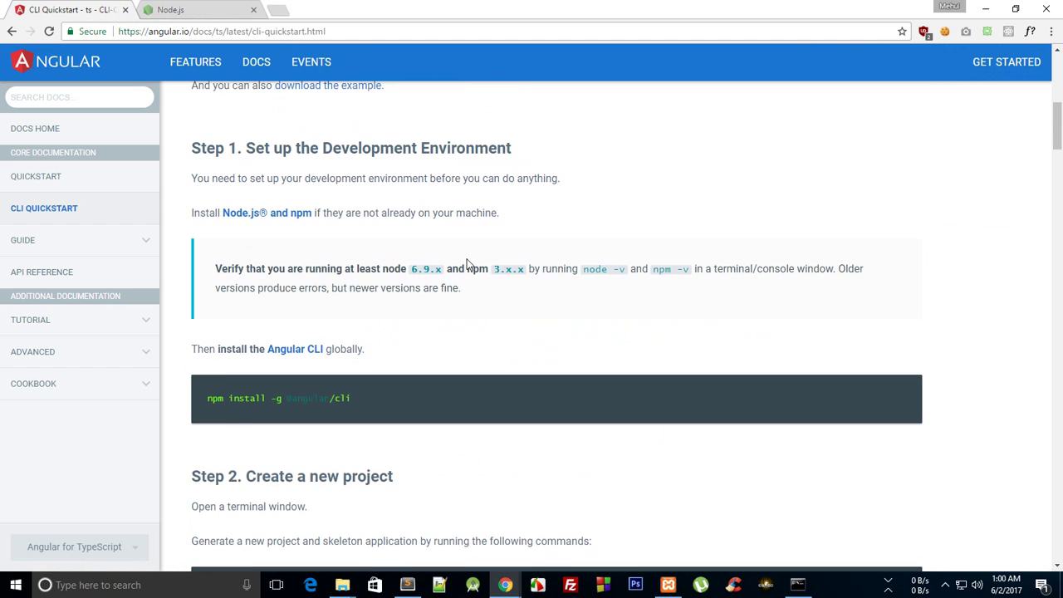
left_click_drag(472, 269, 531, 269)
left_click(532, 268)
scroll(440, 265, "down", 1)
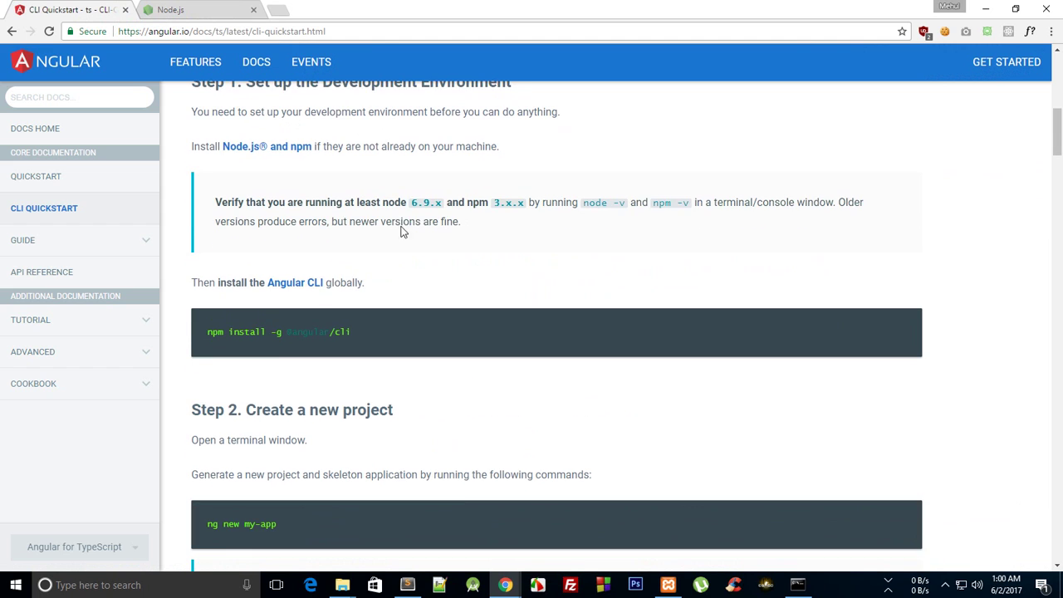
- Recheck the Node.js page, then bring the K:\YTut\Angular command console forward
left_click(201, 15)
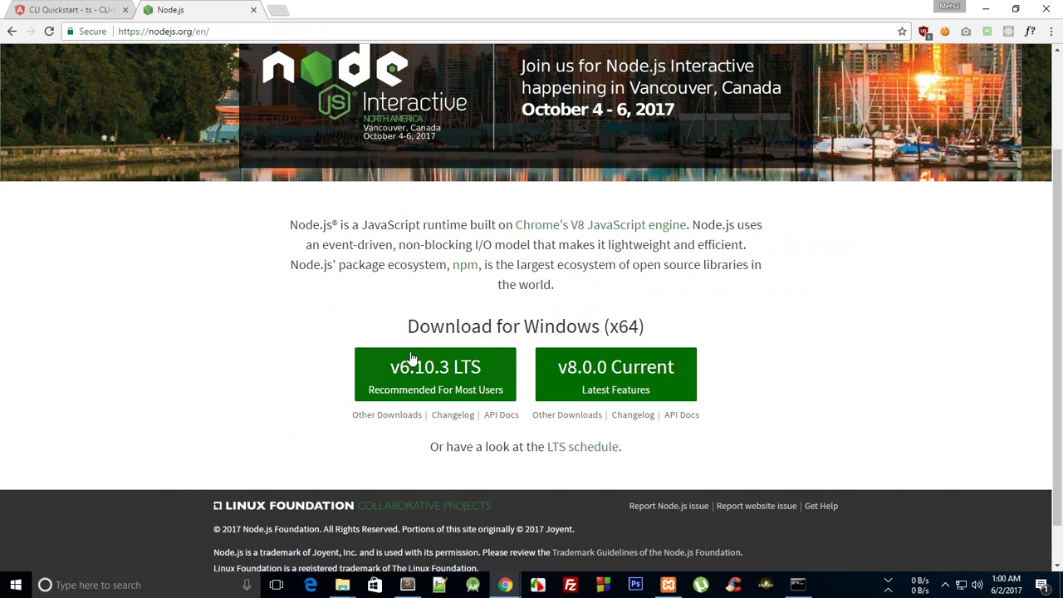
key("ctrl+Tab")
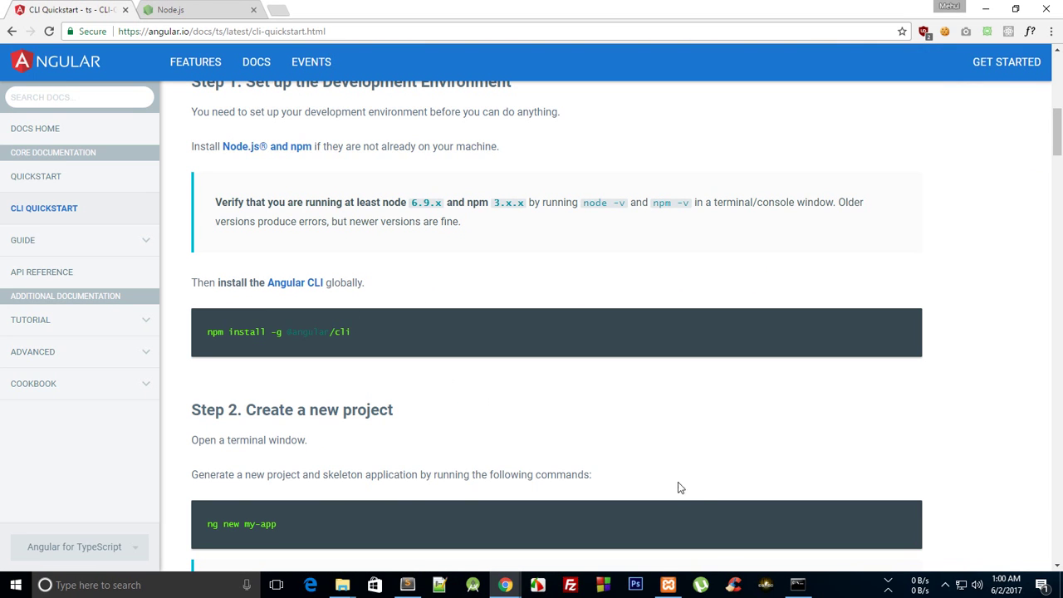
left_click(797, 585)
left_click_drag(297, 108, 513, 156)
- Open a command window from the background of the K:\YTut\Angular Explorer folder
mouse_move(342, 585)
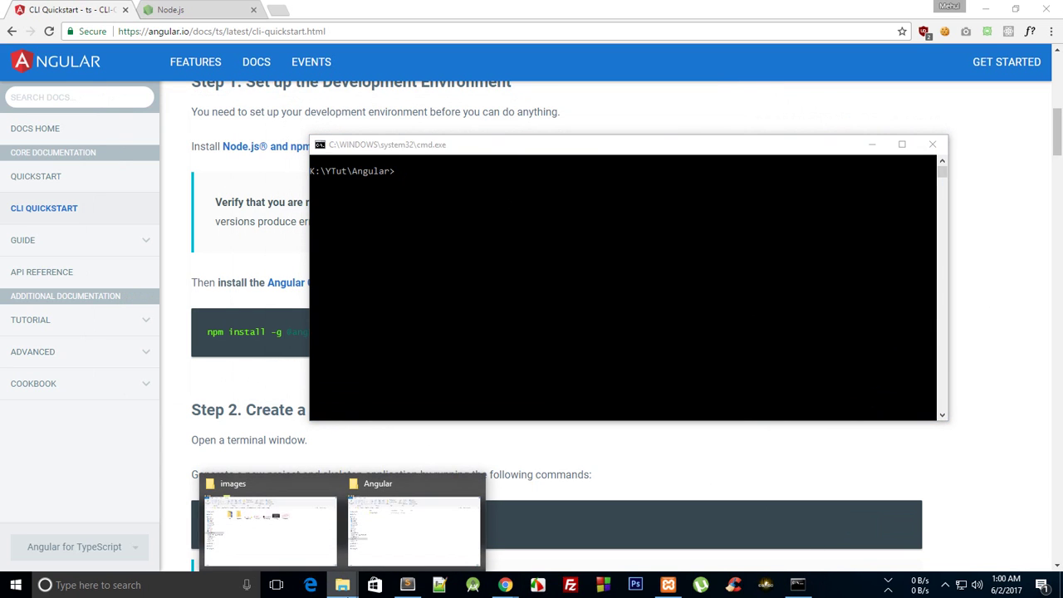
left_click(456, 544)
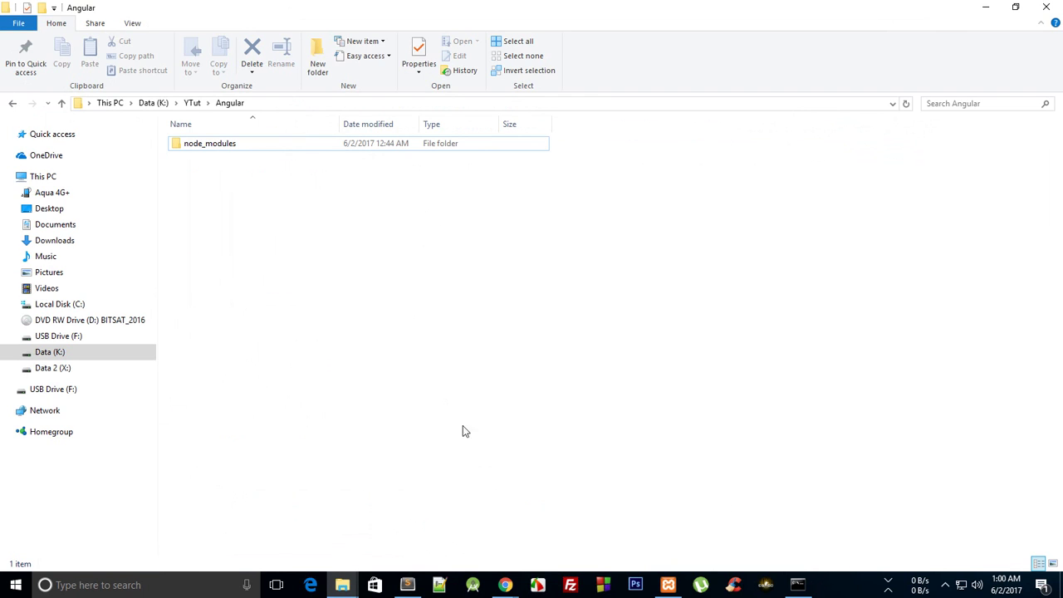
right_click(475, 448)
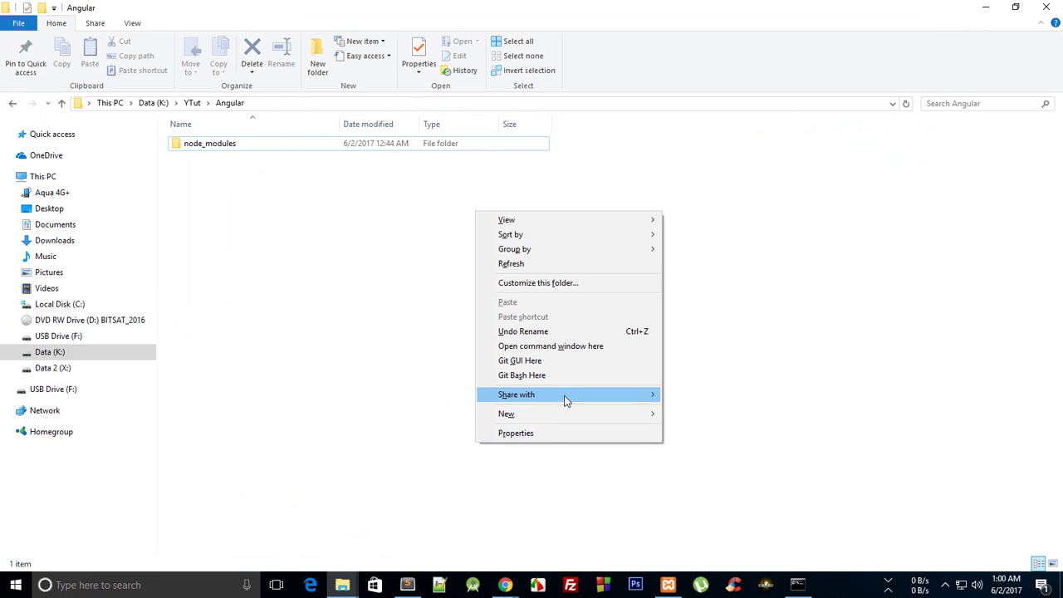
mouse_move(564, 400)
left_click(560, 345)
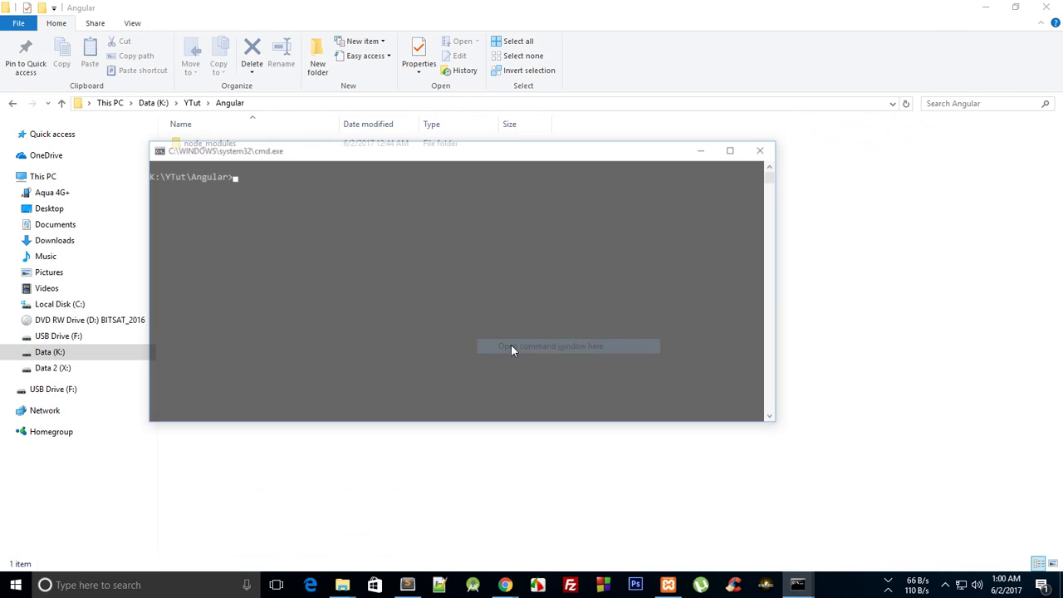
left_click_drag(302, 158, 435, 220)
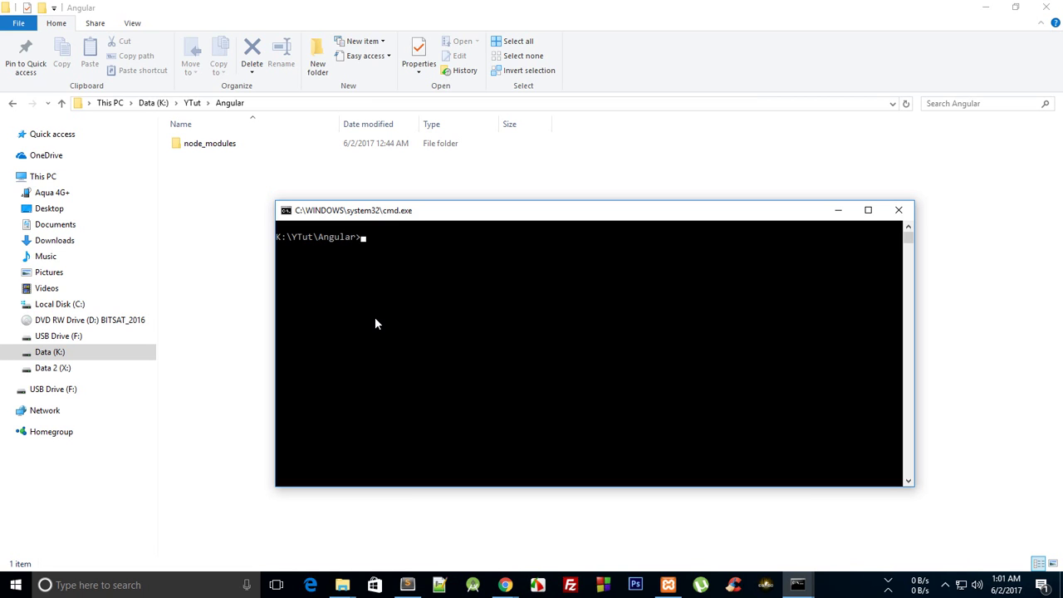
left_click(505, 585)
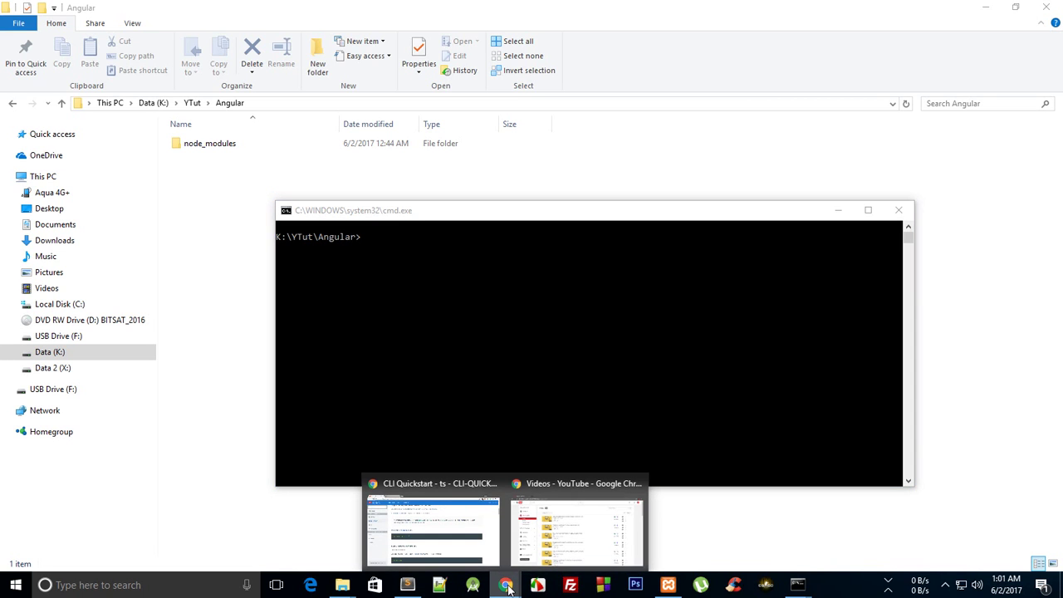
left_click(453, 515)
triple_click(228, 336)
right_click(237, 335)
left_click(253, 344)
- Paste and run the install in Command Prompt, then cancel it with Ctrl+C and y
mouse_move(797, 585)
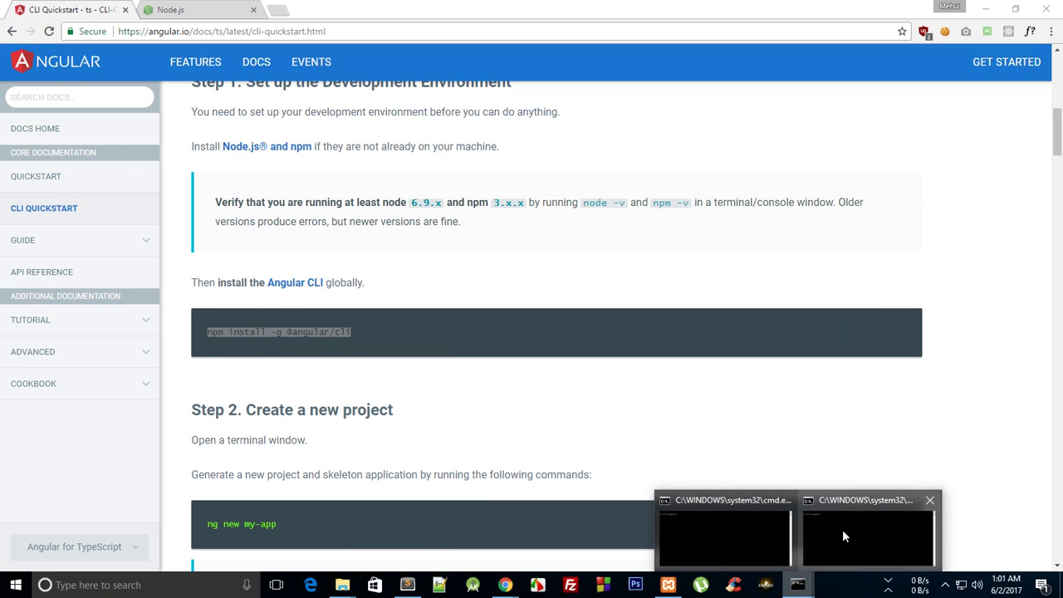
left_click(850, 530)
right_click(464, 291)
key("Return")
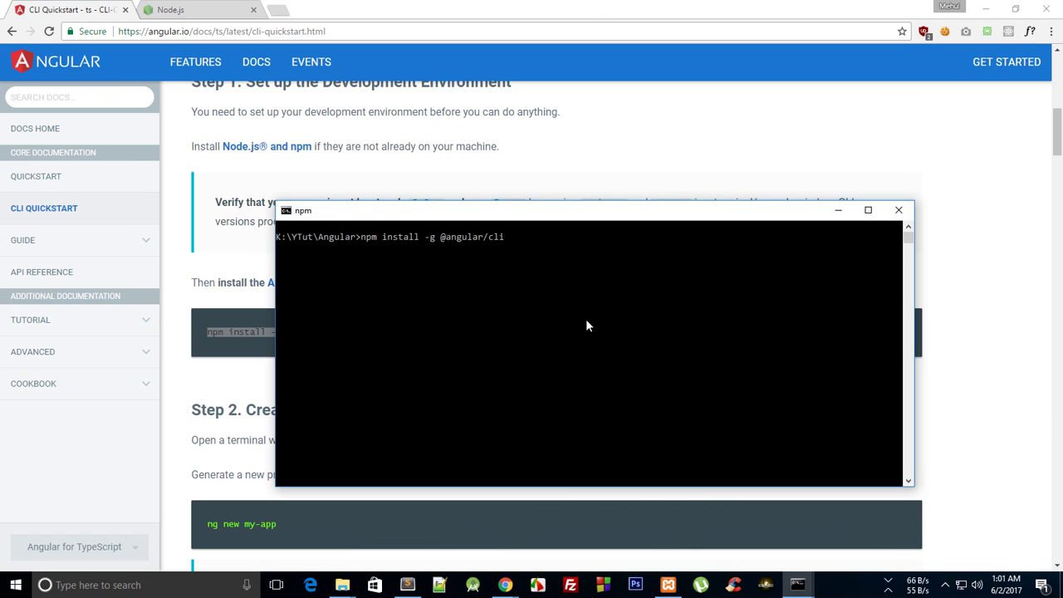
key("ctrl+c")
type("y")
key("Return")
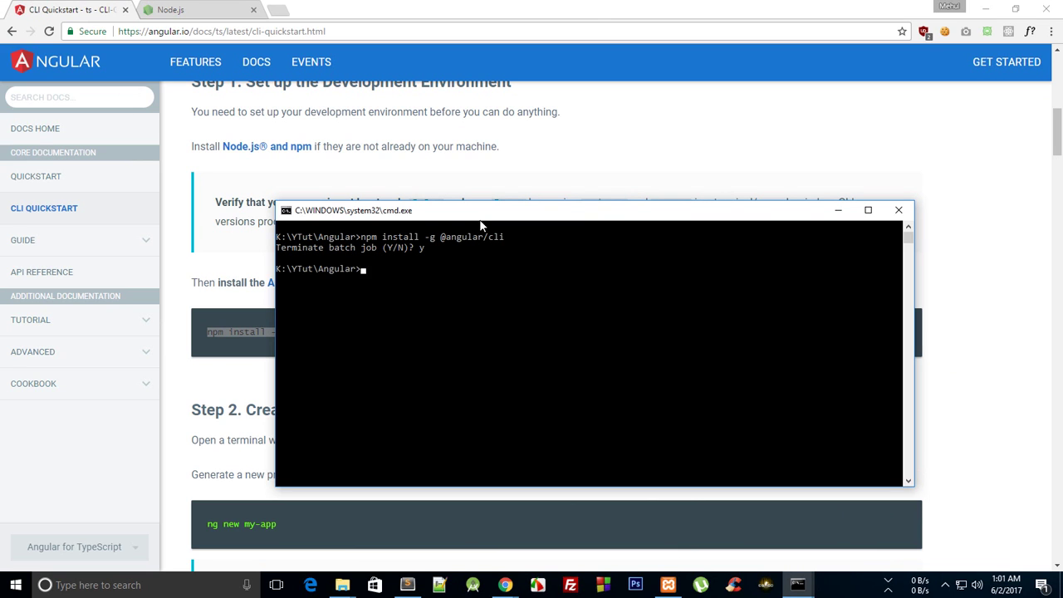
left_click_drag(462, 215, 515, 173)
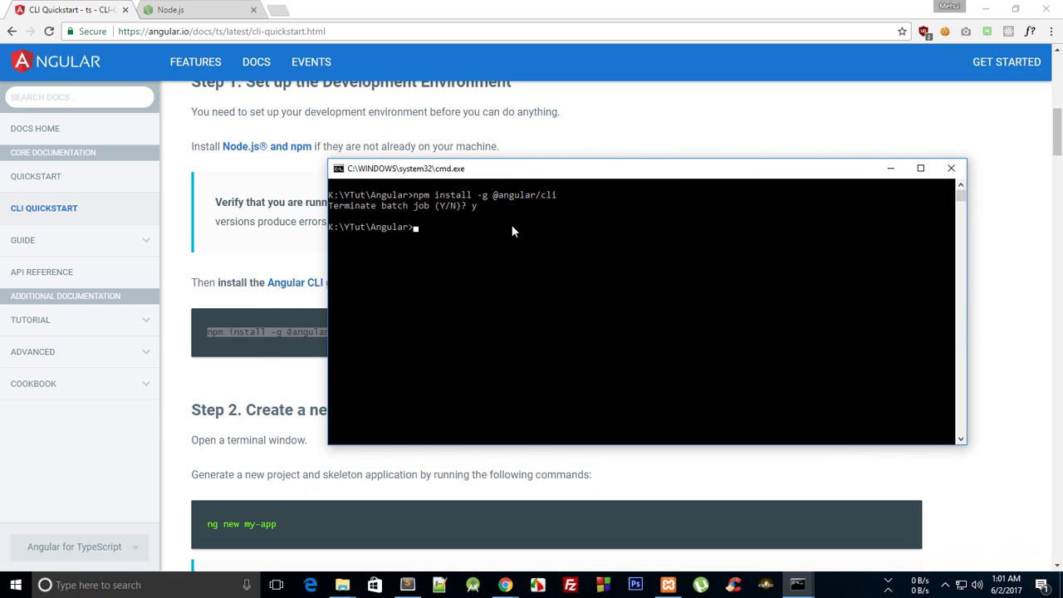
- Scroll the docs and select the ng new my-app command text
left_click(284, 375)
scroll(499, 365, "down", 3)
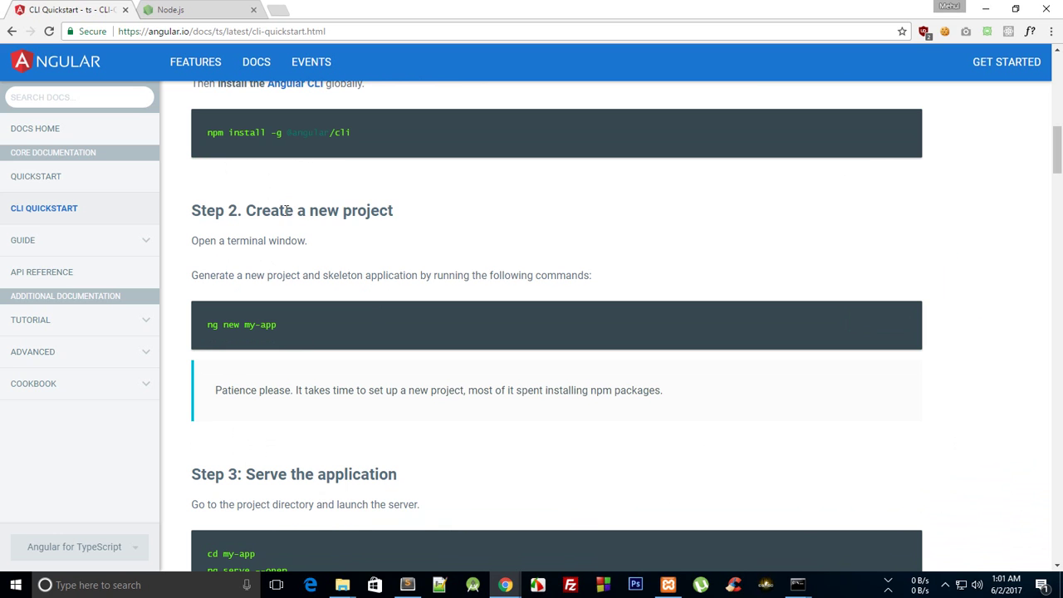
mouse_move(337, 323)
left_click_drag(337, 329, 206, 325)
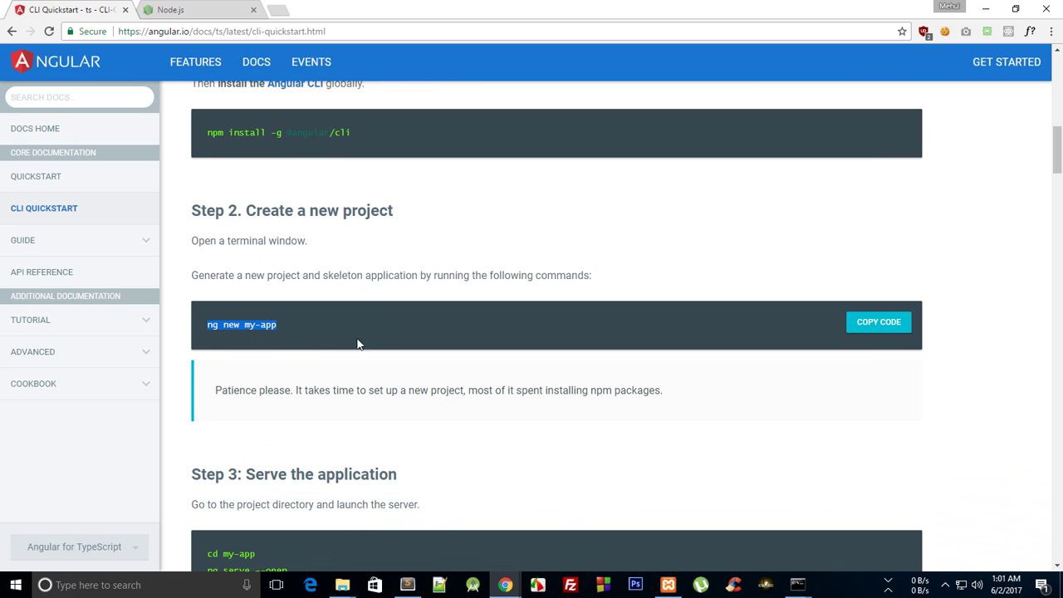
mouse_move(834, 590)
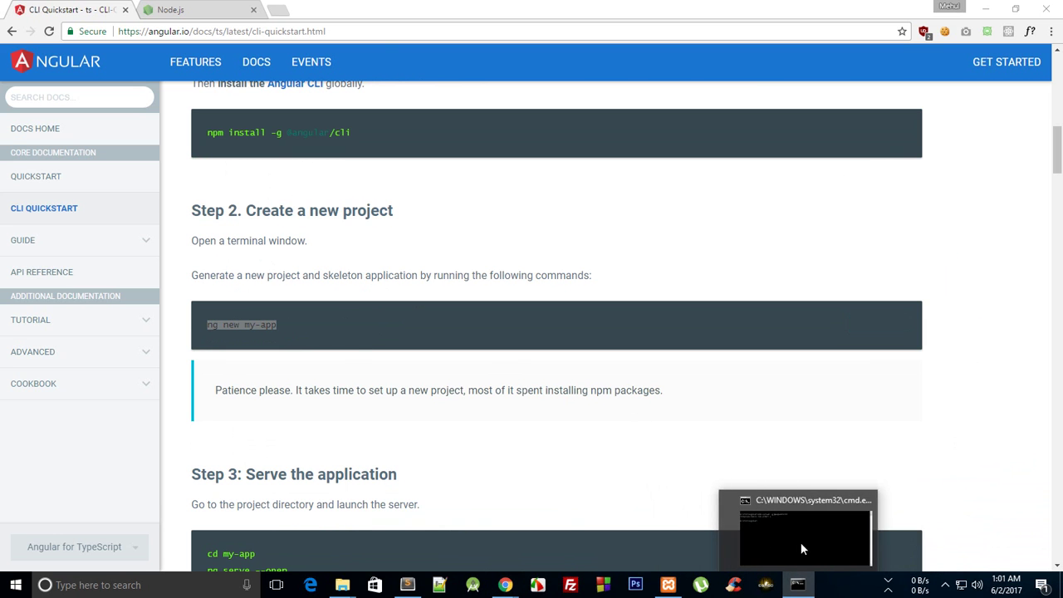
left_click(801, 543)
type("ng ")
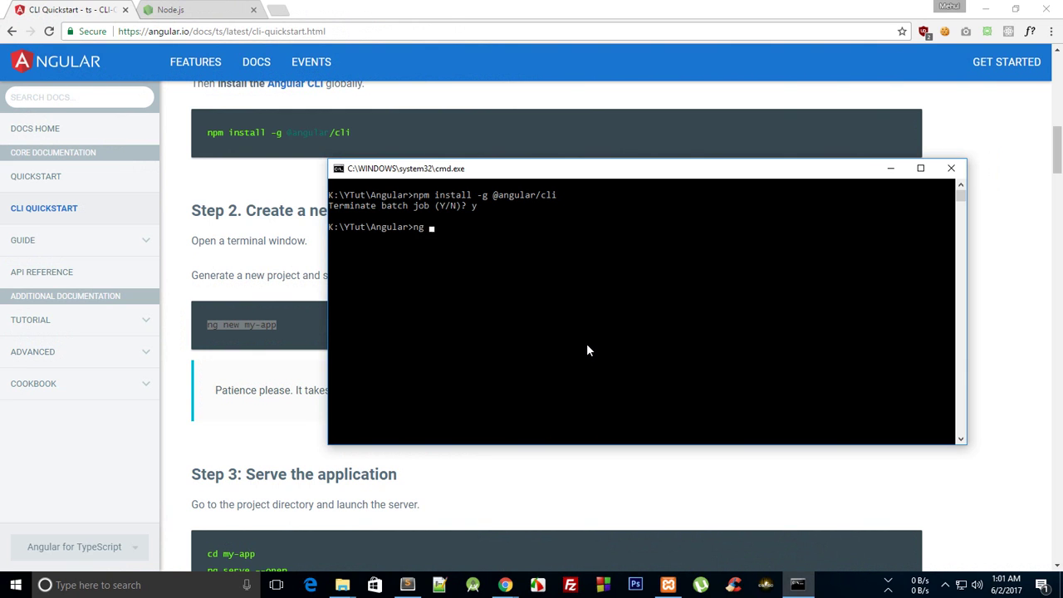
type("--version")
key("Return")
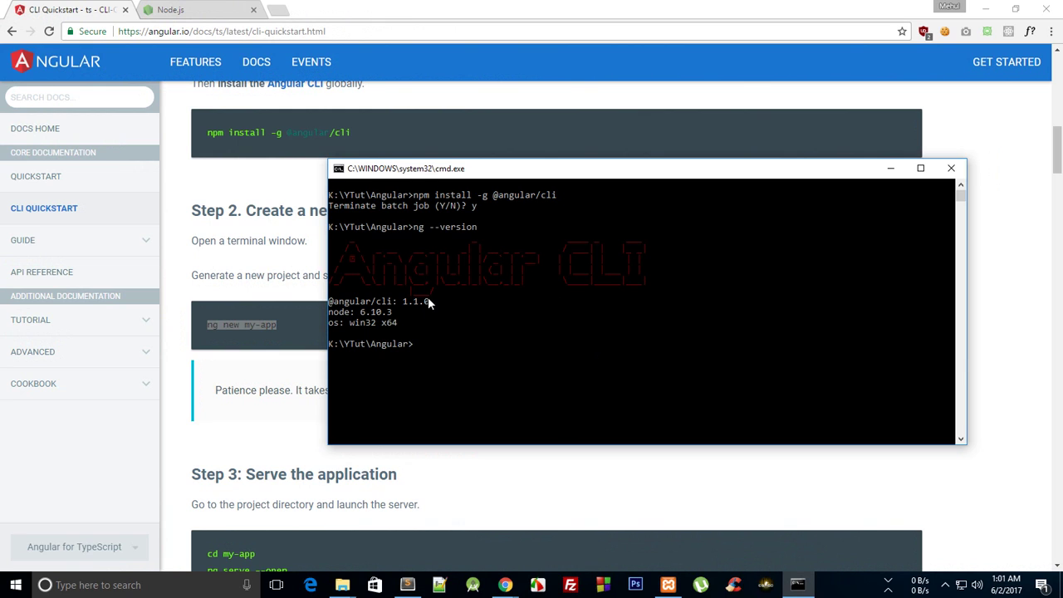
mouse_move(433, 301)
left_mouse_down()
mouse_move(399, 306)
mouse_move(434, 304)
left_mouse_up()
left_click(470, 345)
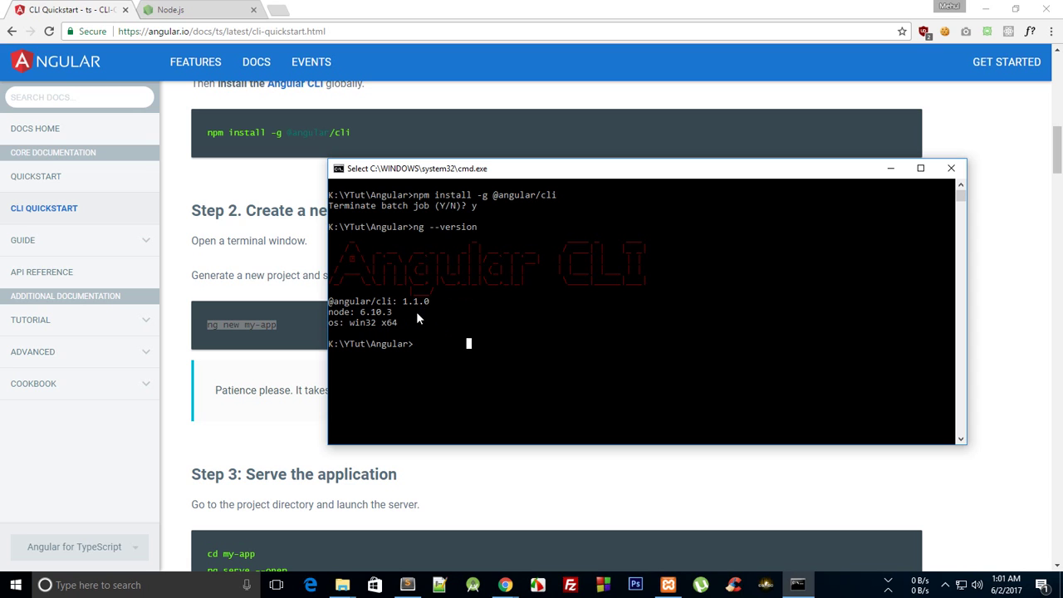
- Copy the ng new my-app command from the Quickstart docs
left_click(290, 325)
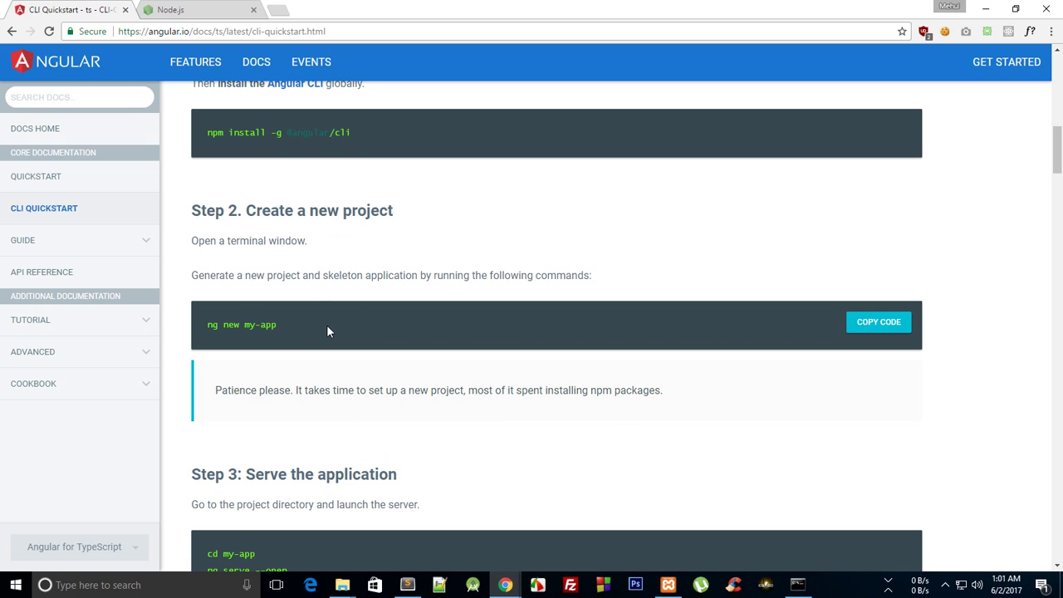
scroll(327, 332, "down", 2)
scroll(316, 324, "up", 1)
left_click_drag(279, 259, 206, 259)
right_click(216, 257)
left_click(243, 266)
- Enter ng new helloworldapp at the Command Prompt
left_click(797, 584)
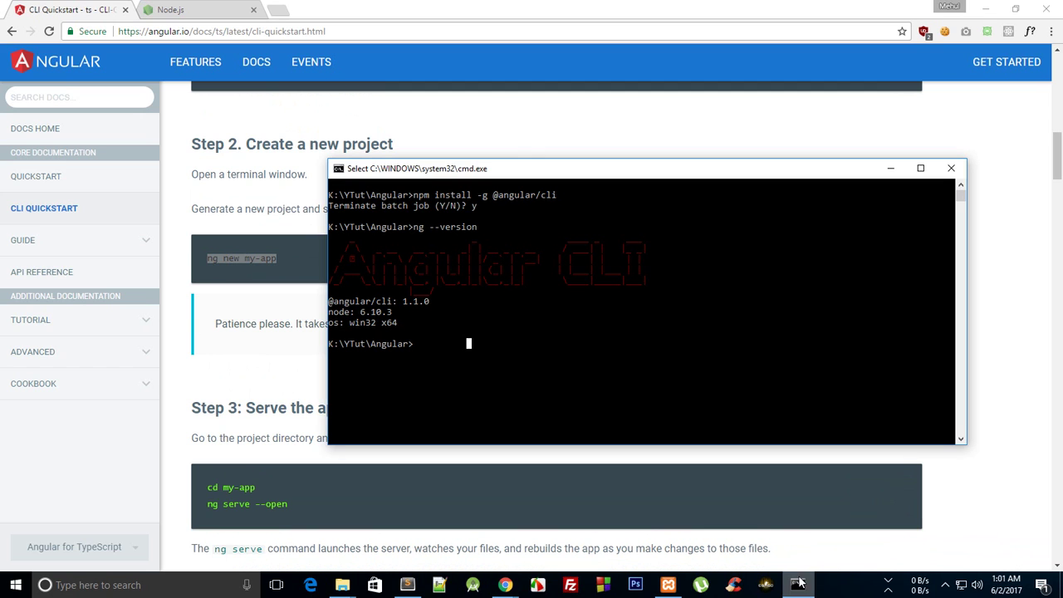
right_click(436, 340)
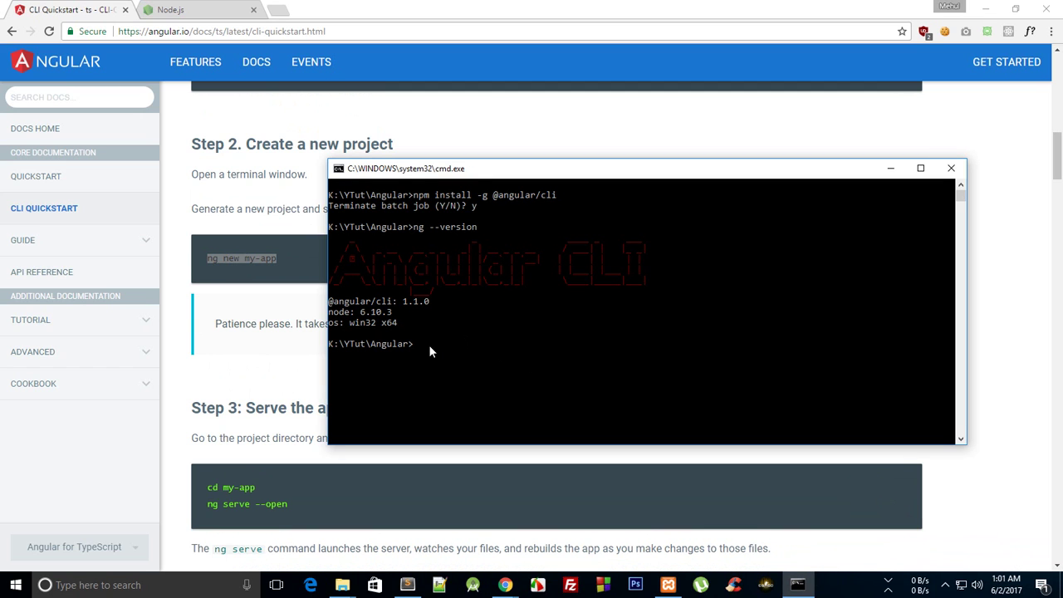
type("ng new helloworldapp")
- Run ng new helloworldapp until it reports success, then scroll the docs to Step 3
key("Return")
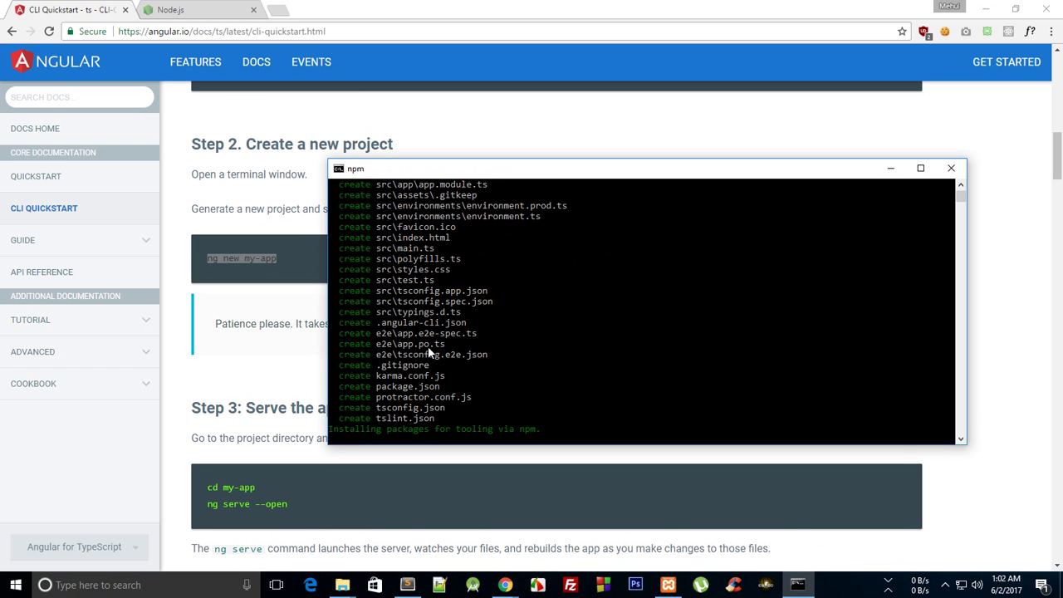
left_click_drag(552, 177, 560, 94)
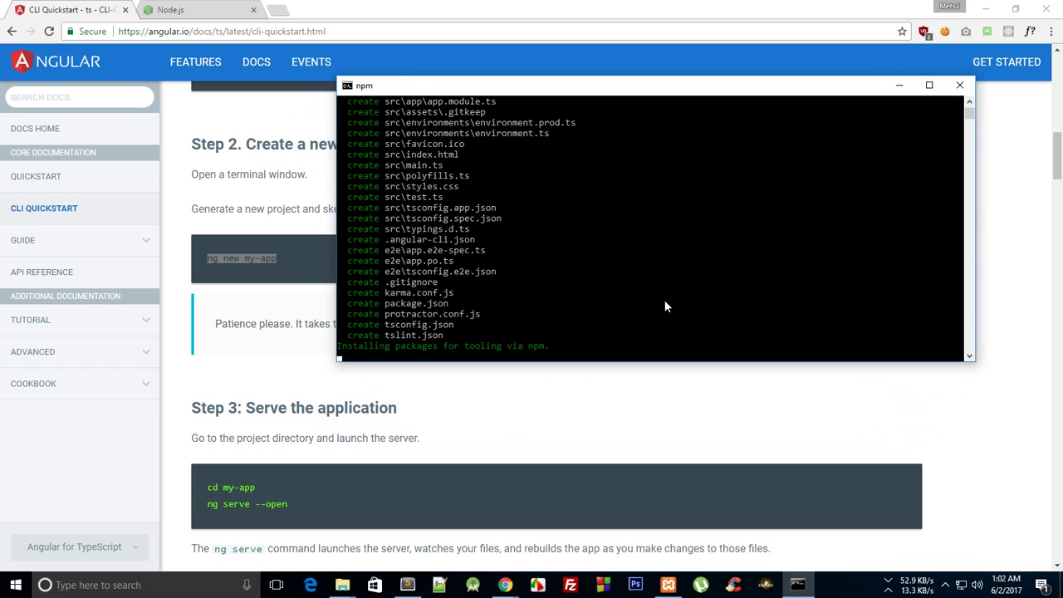
left_click_drag(568, 93, 571, 120)
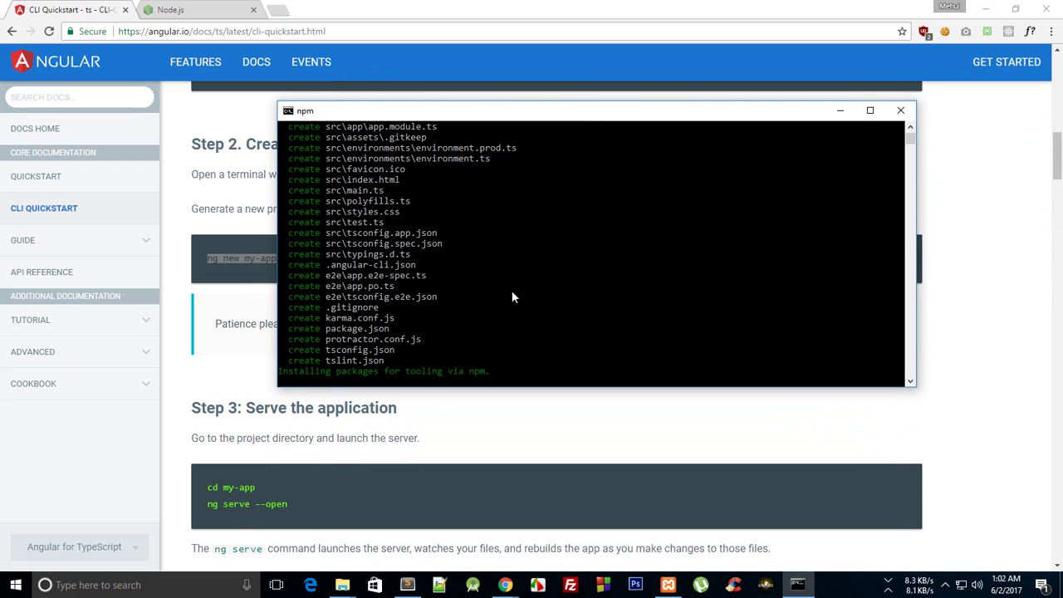
left_click(795, 585)
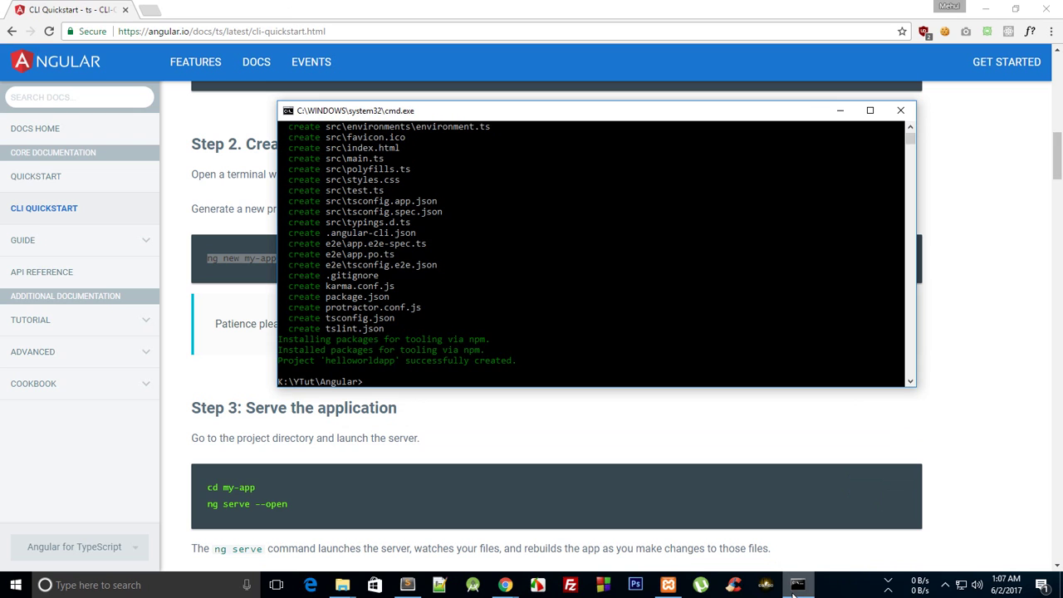
left_click(544, 434)
scroll(577, 452, "down", 2)
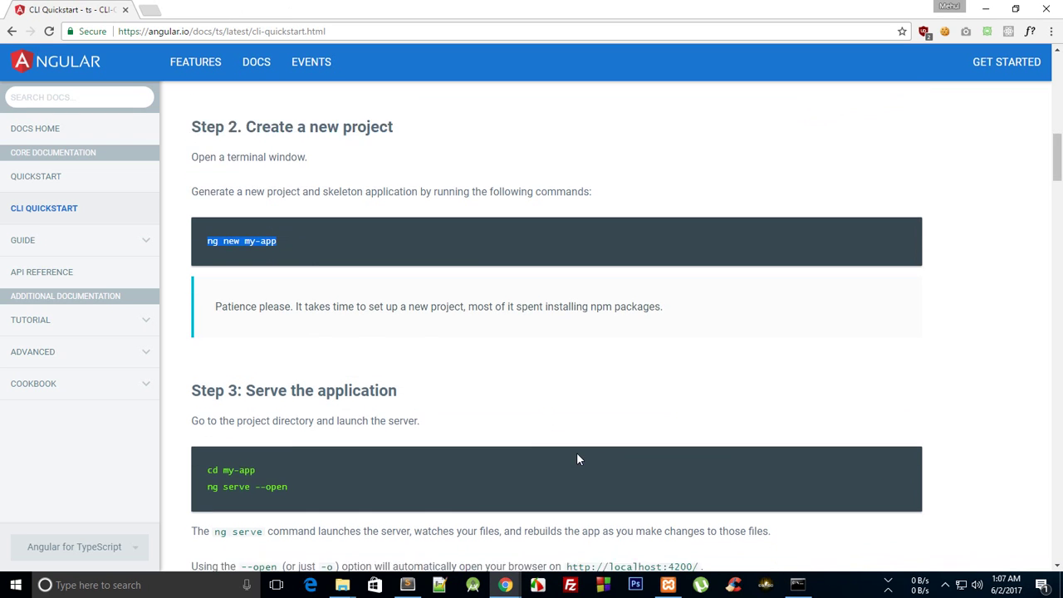
key("alt+Tab")
type("cd ")
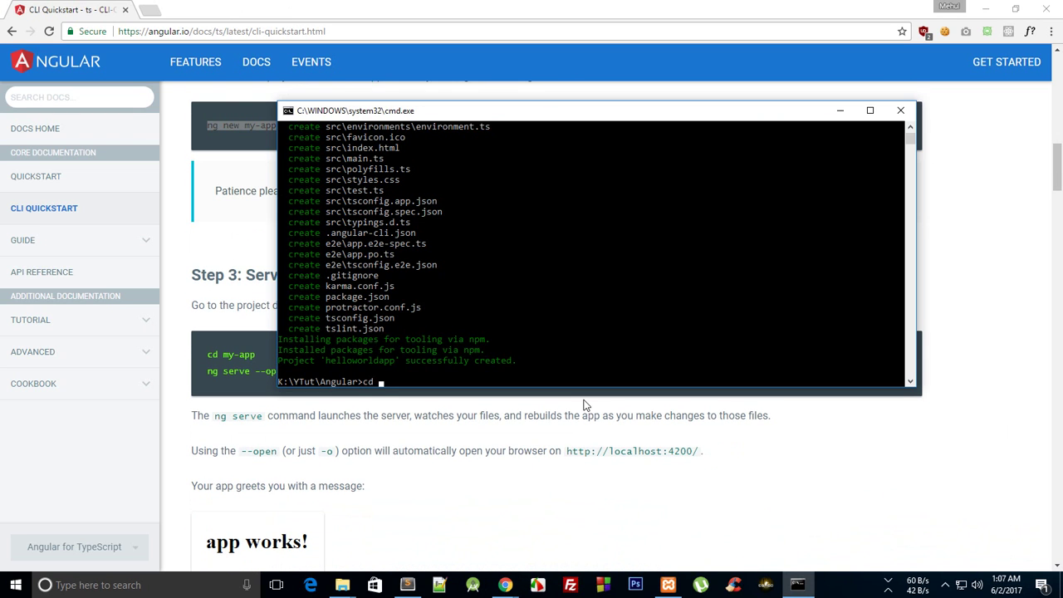
type("helloworldapp")
key("Return")
type("ng server")
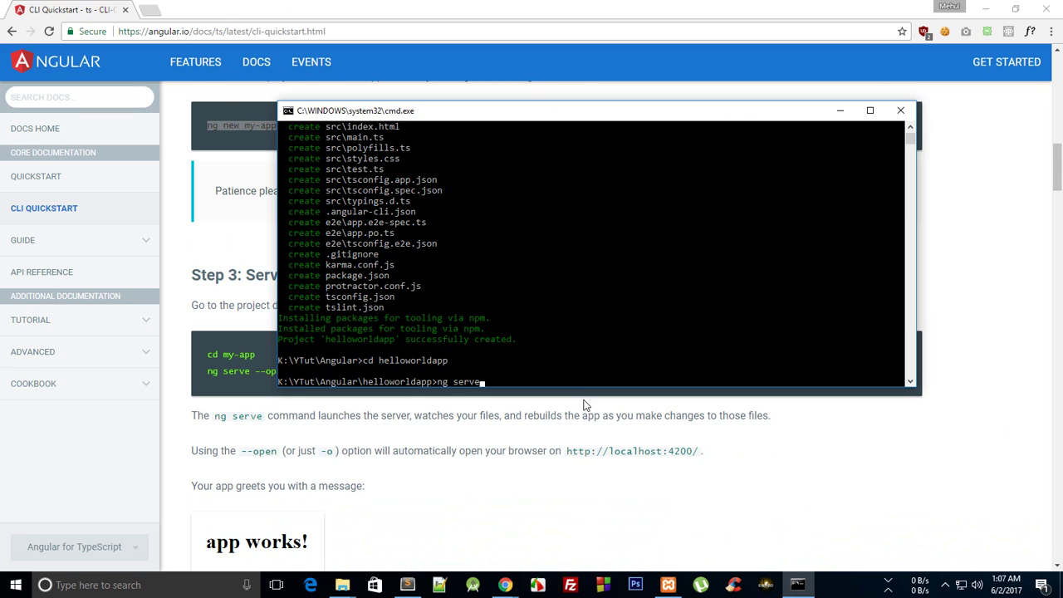
key("Return")
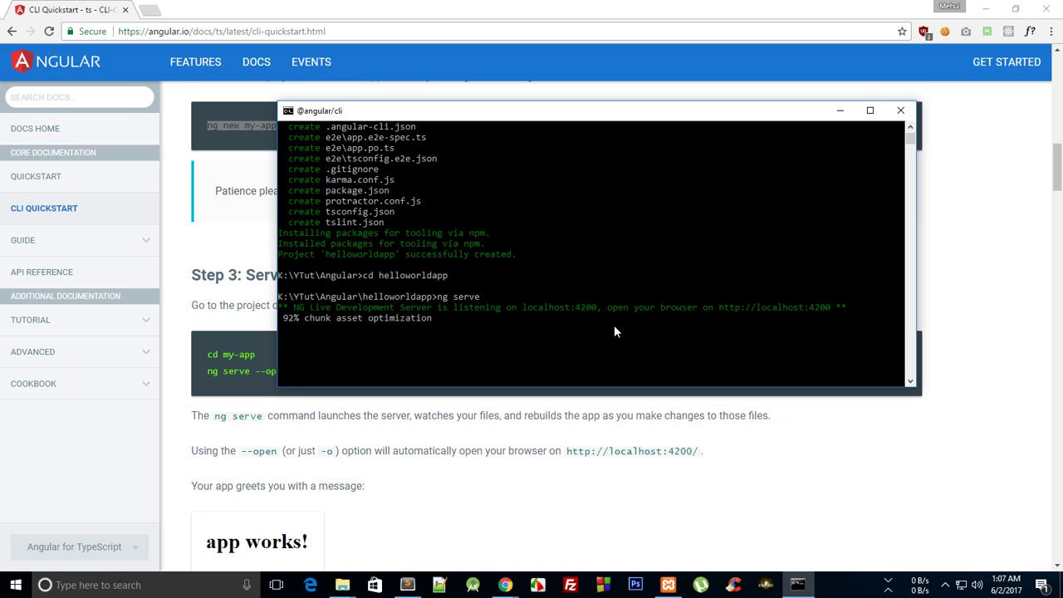
left_click_drag(835, 308, 722, 312)
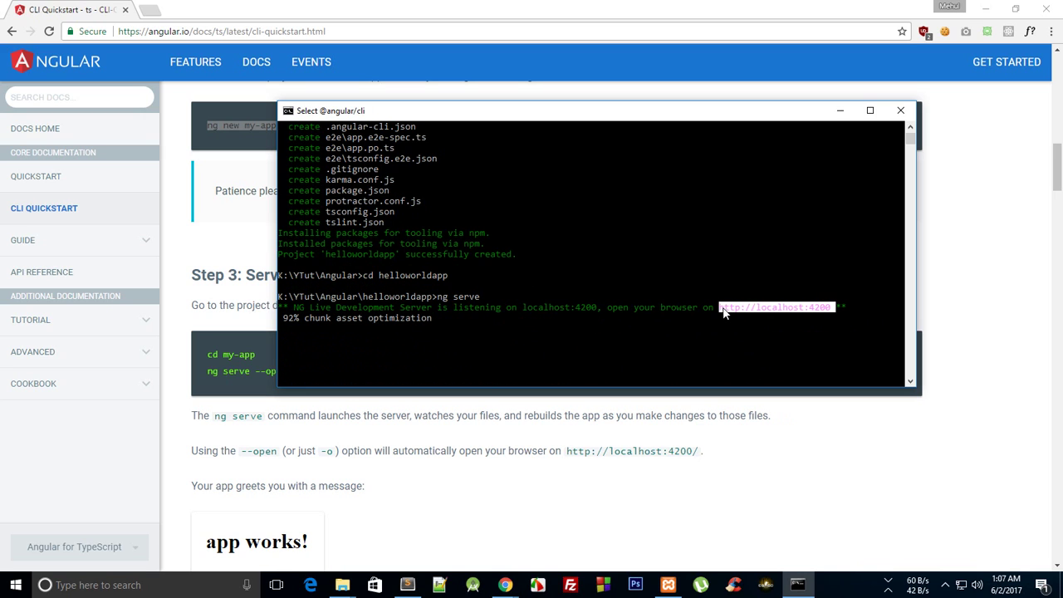
right_click(723, 309)
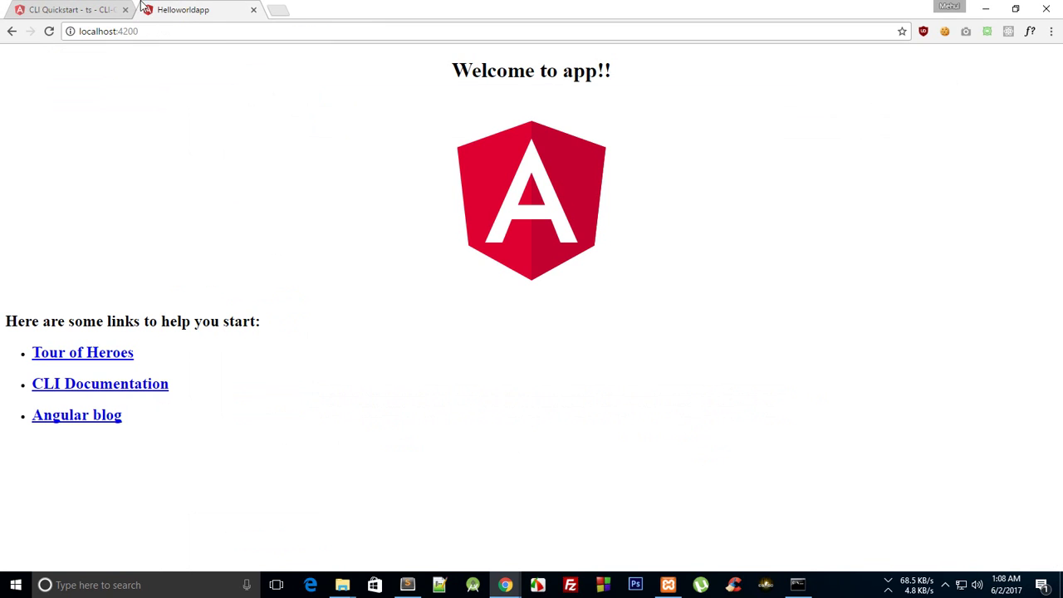
left_click(211, 31)
key("Return")
left_click(801, 585)
left_click_drag(550, 116, 614, 117)
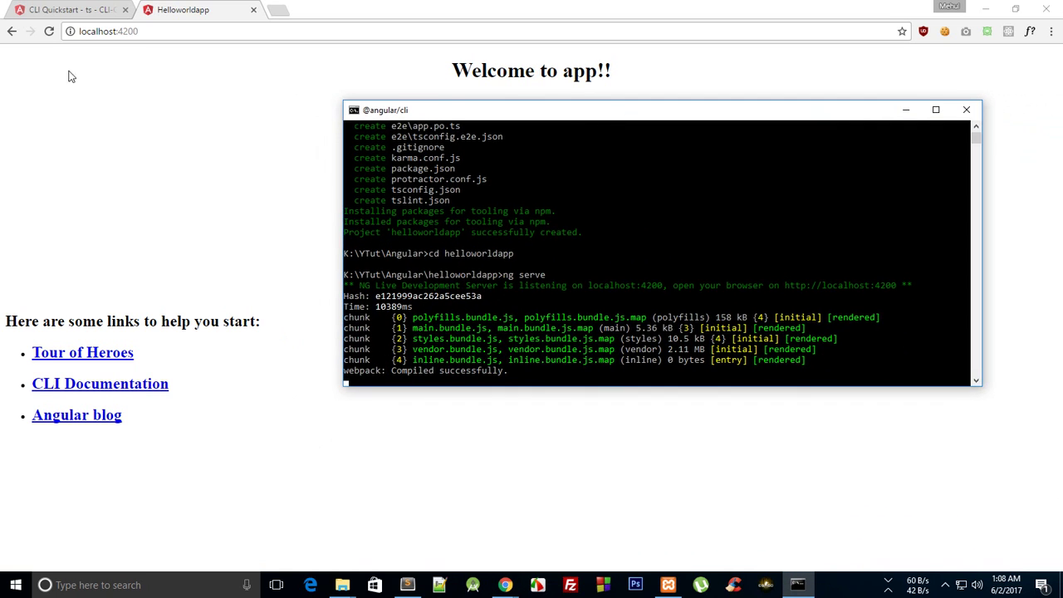
left_click(232, 238)
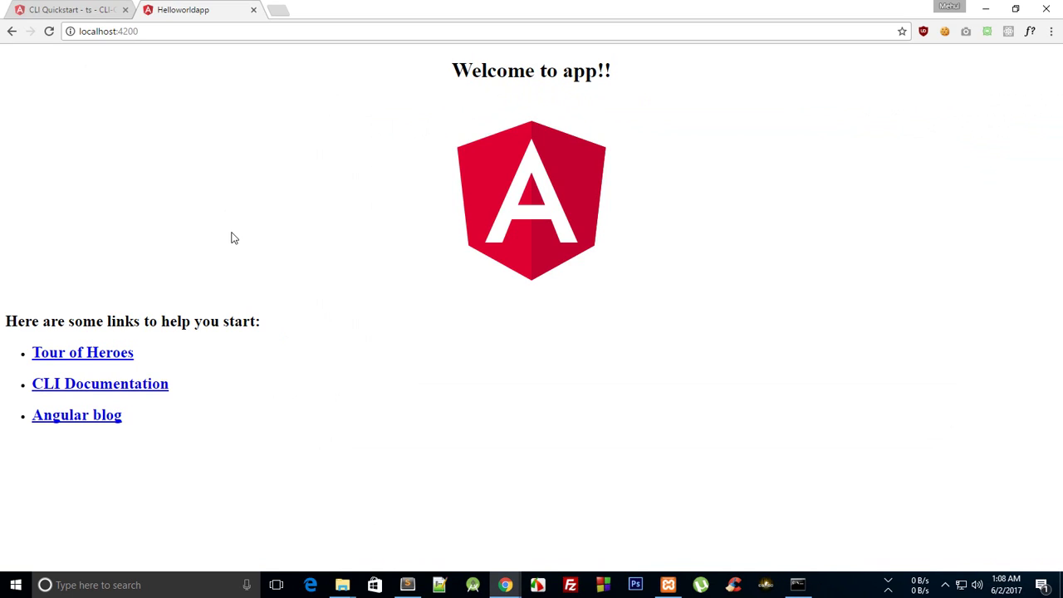